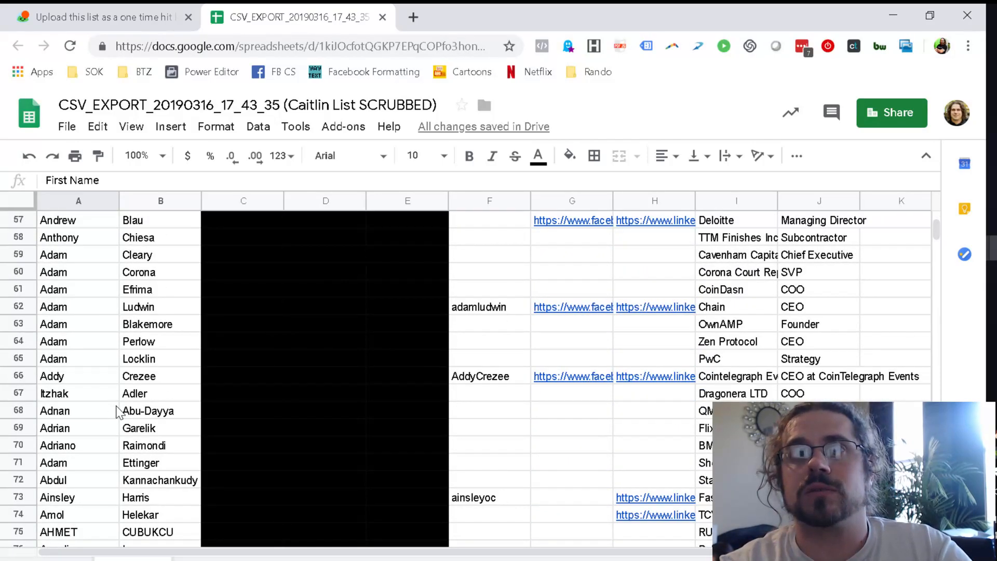
- Examine the contact in row 75 whose first and last names are written in all capitals
{"action": "scroll", "coordinate": [116, 411], "scroll_direction": "down", "scroll_amount": 2}
{"action": "left_click", "coordinate": [72, 413]}
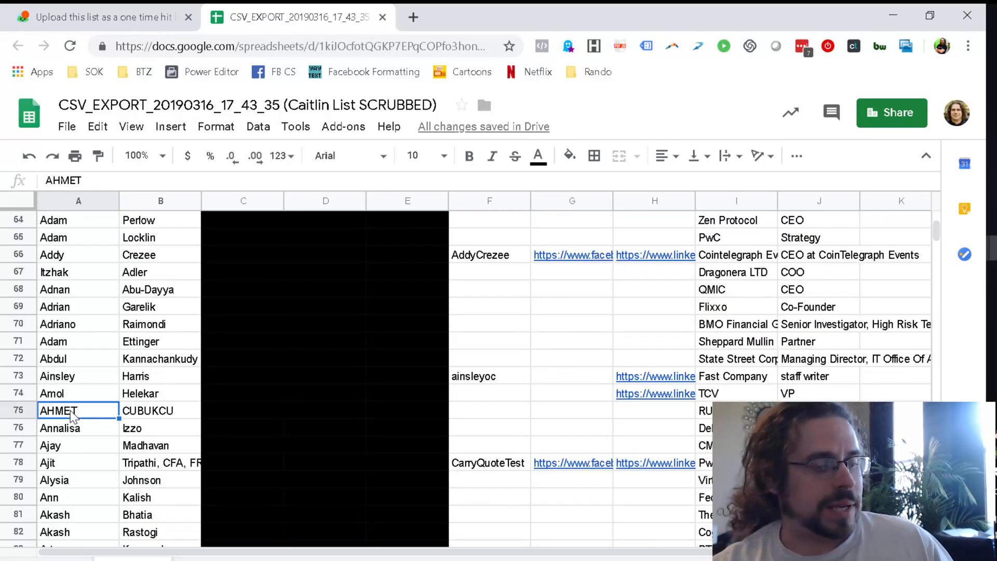
{"action": "key", "text": "shift+Right"}
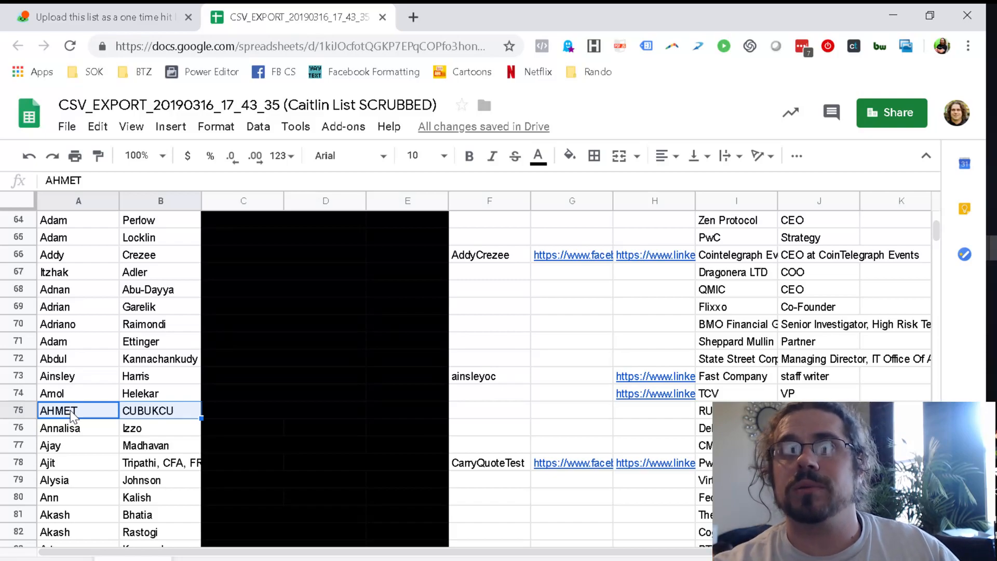
- Copy the entire First Name and Last Name columns, A and B, of the contact list
{"action": "key", "text": "ctrl+Home"}
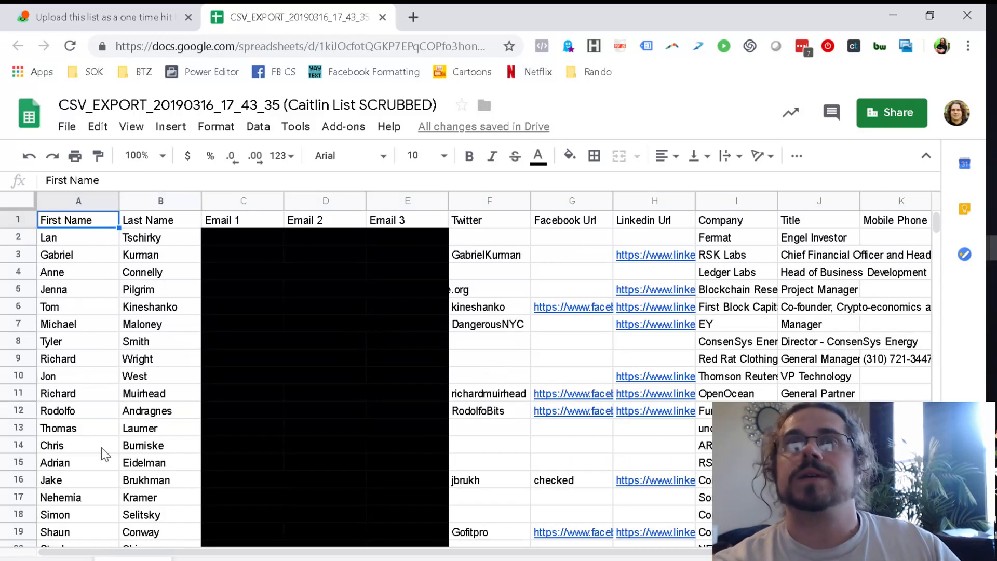
{"action": "left_click", "coordinate": [83, 202]}
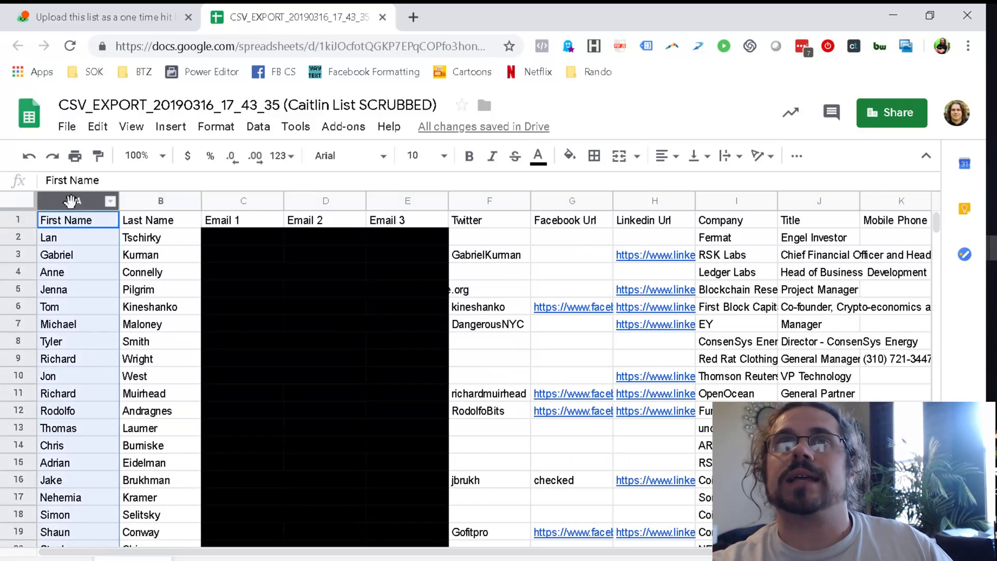
{"action": "left_click", "coordinate": [173, 199], "text": "shift"}
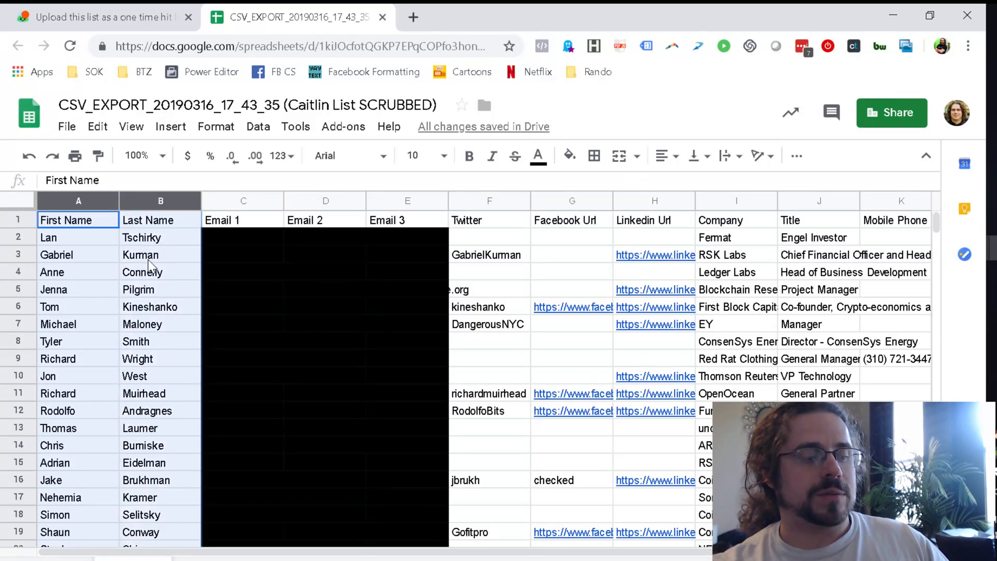
{"action": "key", "text": "ctrl+c"}
- Switch to the blank Google Docs document and paste the copied name columns into it
{"action": "key", "text": "alt+Tab"}
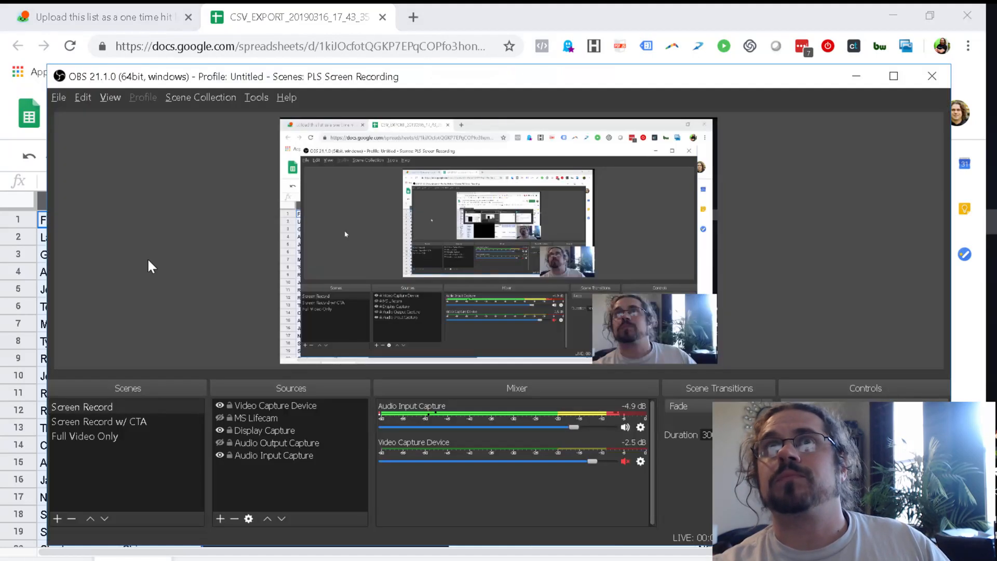
{"action": "key", "text": "alt+Tab"}
{"action": "key", "text": "alt+Tab"}
{"action": "key", "text": "Tab"}
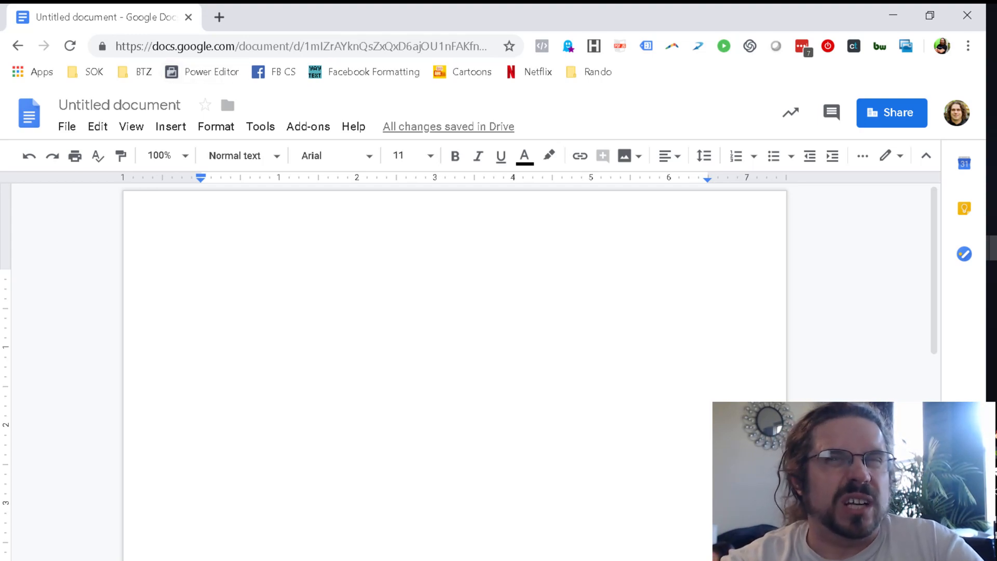
{"action": "key", "text": "ctrl+v"}
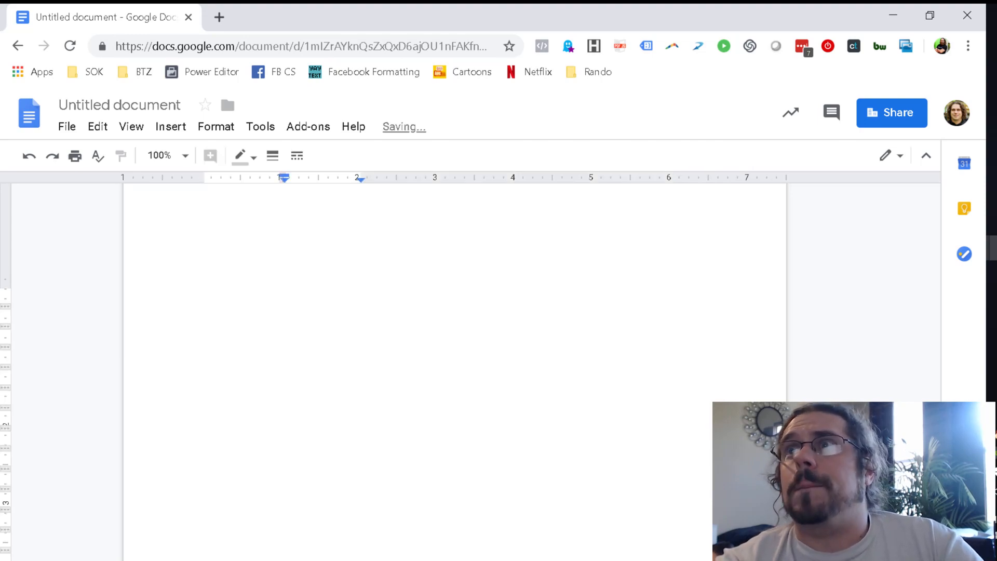
- Change the capitalization of all text in the document to Title Case
{"action": "scroll", "coordinate": [460, 376], "scroll_direction": "up", "scroll_amount": 5}
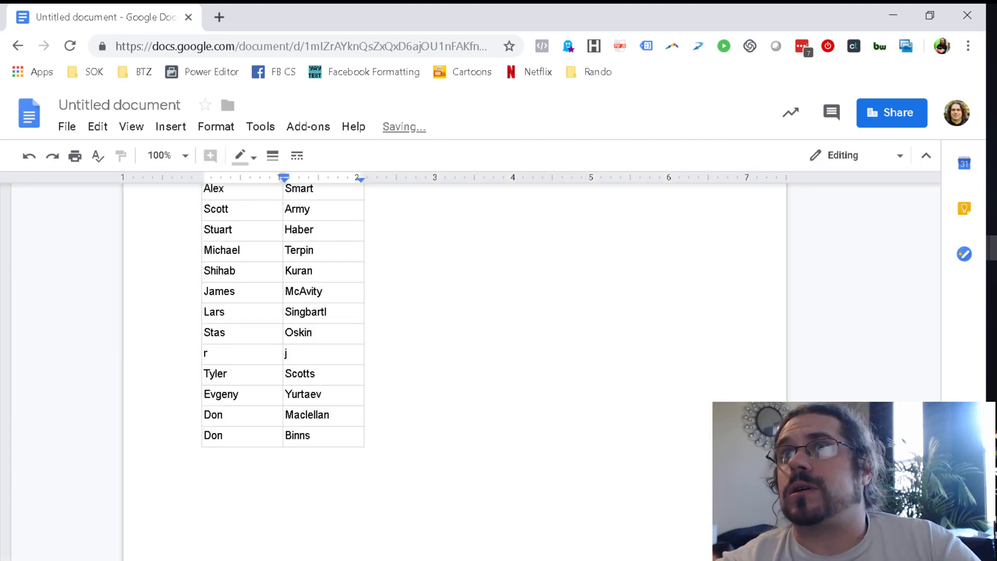
{"action": "scroll", "coordinate": [460, 372], "scroll_direction": "up", "scroll_amount": 5}
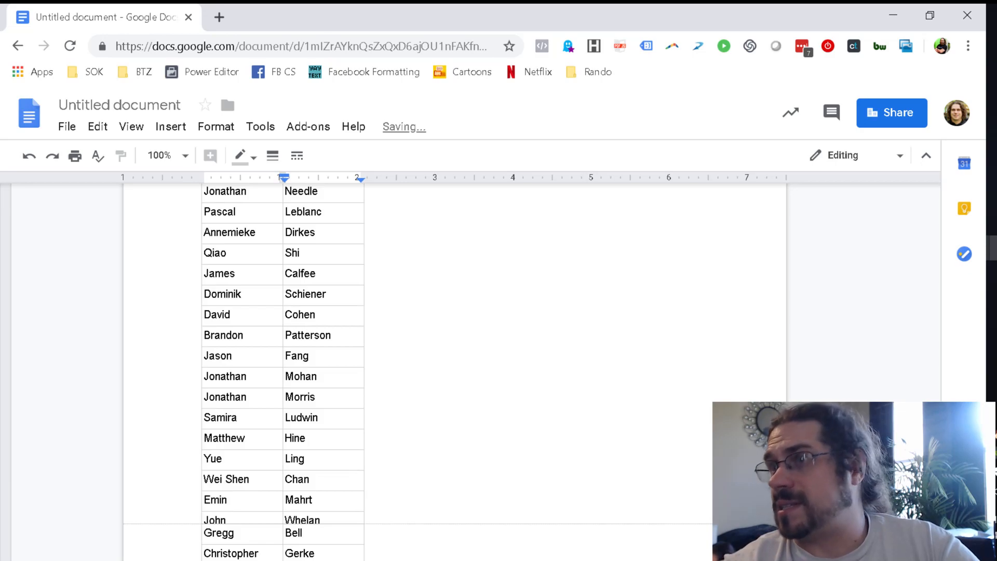
{"action": "scroll", "coordinate": [461, 371], "scroll_direction": "down", "scroll_amount": 6}
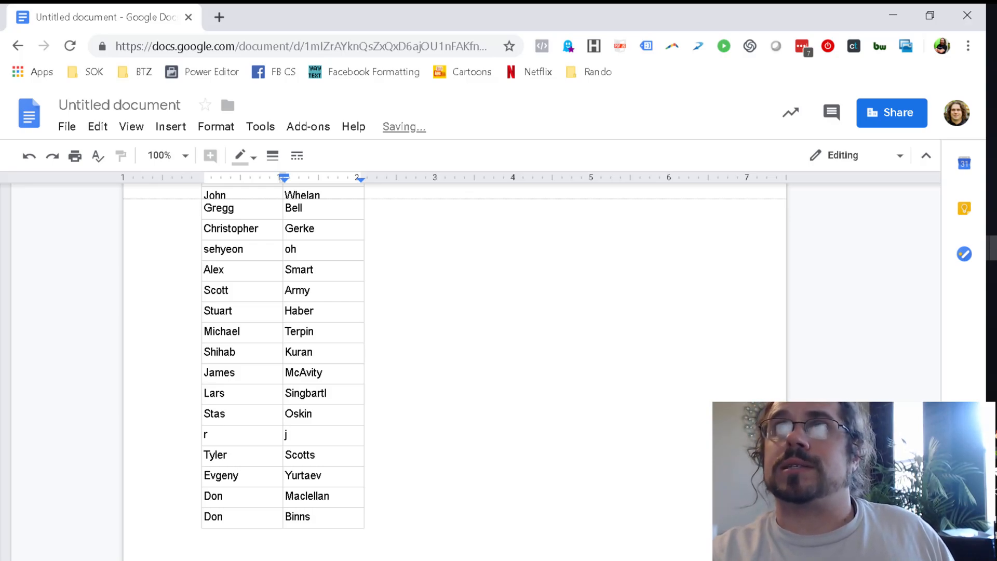
{"action": "key", "text": "ctrl+a"}
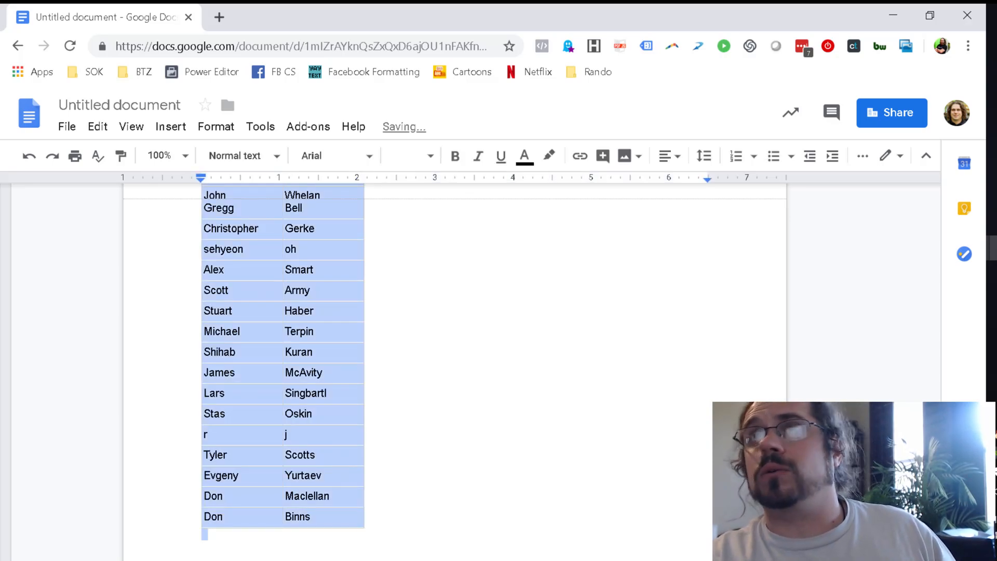
{"action": "left_click", "coordinate": [226, 131]}
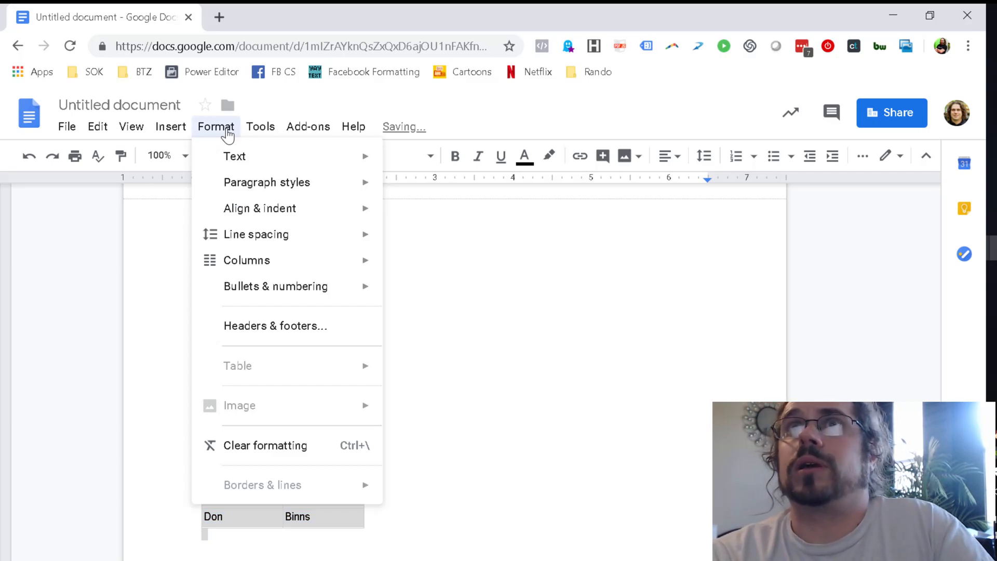
{"action": "mouse_move", "coordinate": [235, 164]}
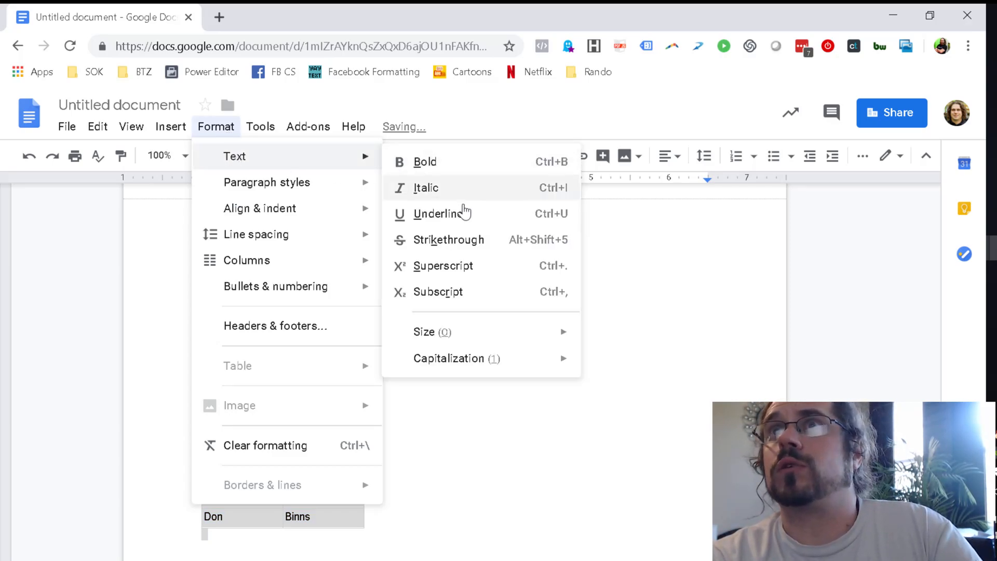
{"action": "mouse_move", "coordinate": [493, 364]}
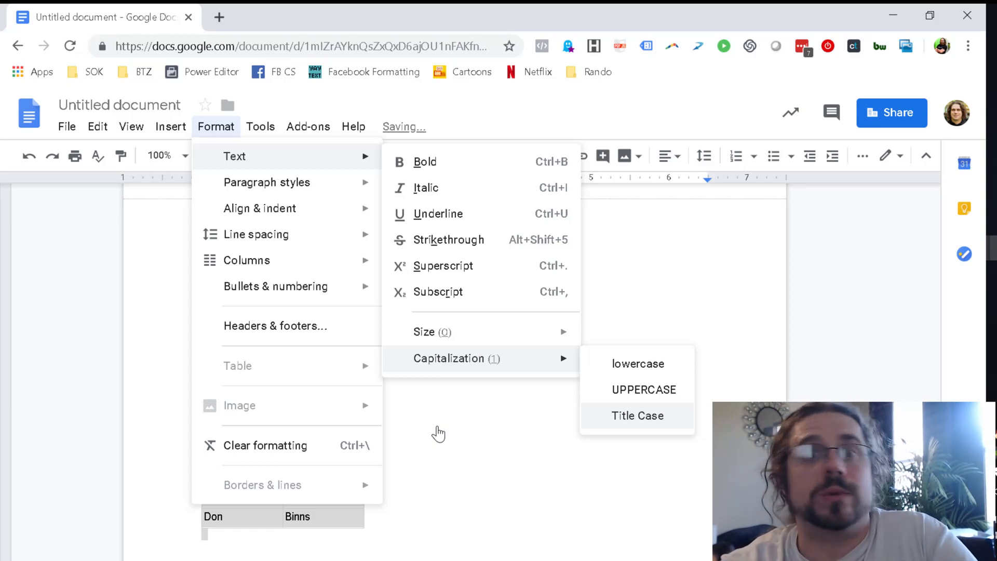
{"action": "key", "text": "Return"}
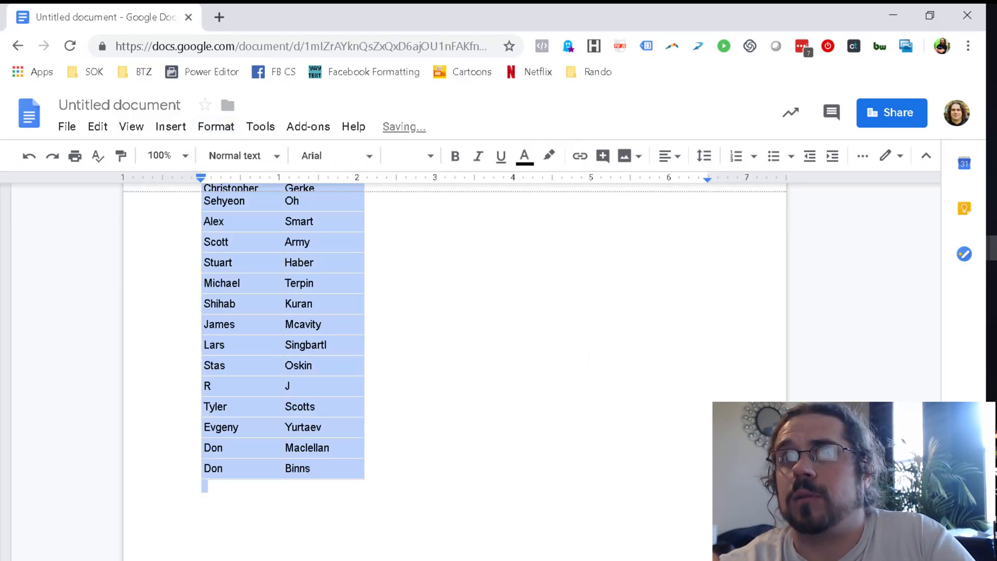
- Check the capitalization of the names throughout the document's table, including those previously in all capitals or lowercase
{"action": "left_click", "coordinate": [214, 385]}
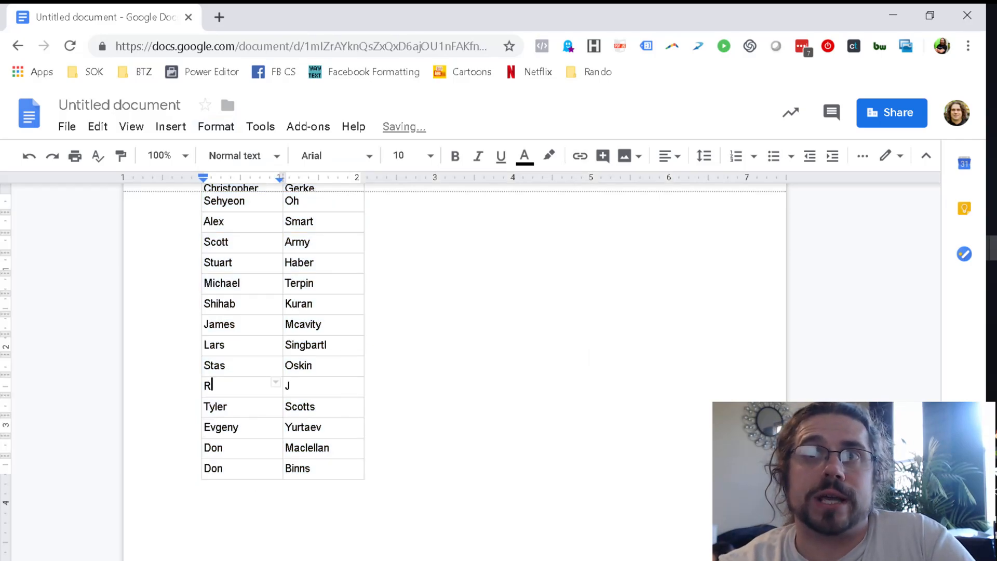
{"action": "left_click", "coordinate": [331, 447]}
{"action": "key", "text": "ctrl+Home"}
{"action": "scroll", "coordinate": [283, 312], "scroll_direction": "down", "scroll_amount": 10}
{"action": "scroll", "coordinate": [283, 363], "scroll_direction": "down", "scroll_amount": 15}
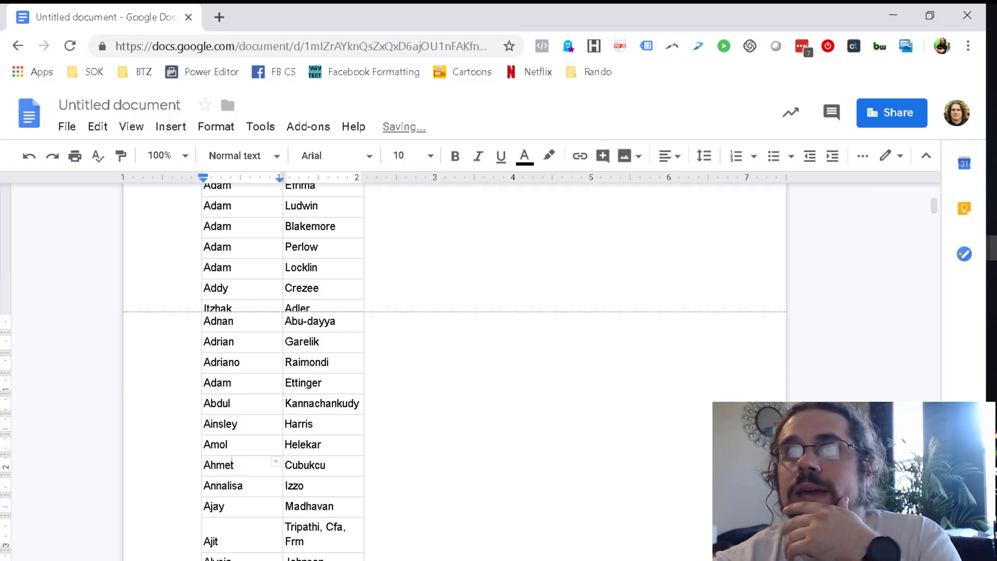
{"action": "left_click", "coordinate": [307, 485]}
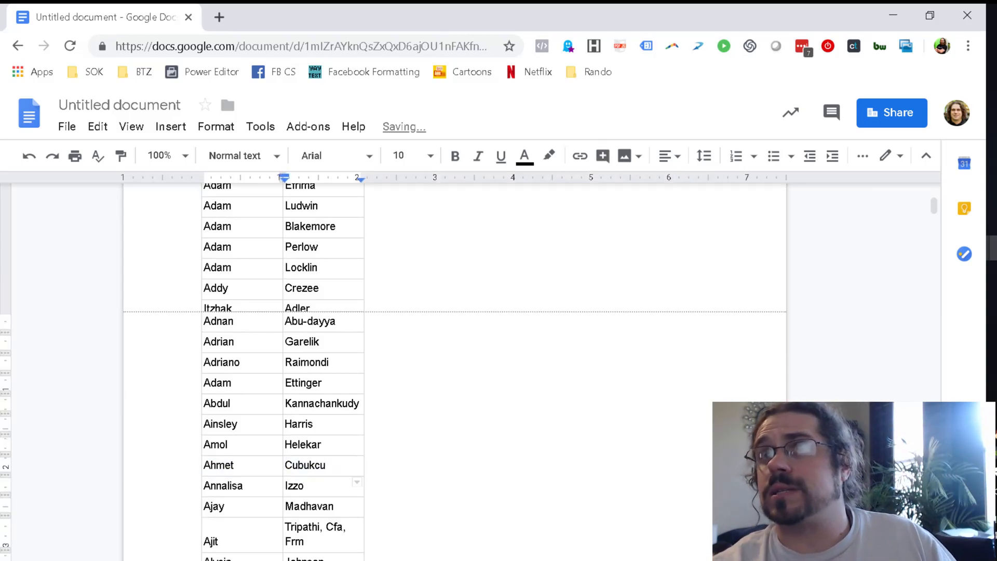
{"action": "scroll", "coordinate": [306, 371], "scroll_direction": "up", "scroll_amount": 8}
{"action": "scroll", "coordinate": [307, 371], "scroll_direction": "up", "scroll_amount": 7}
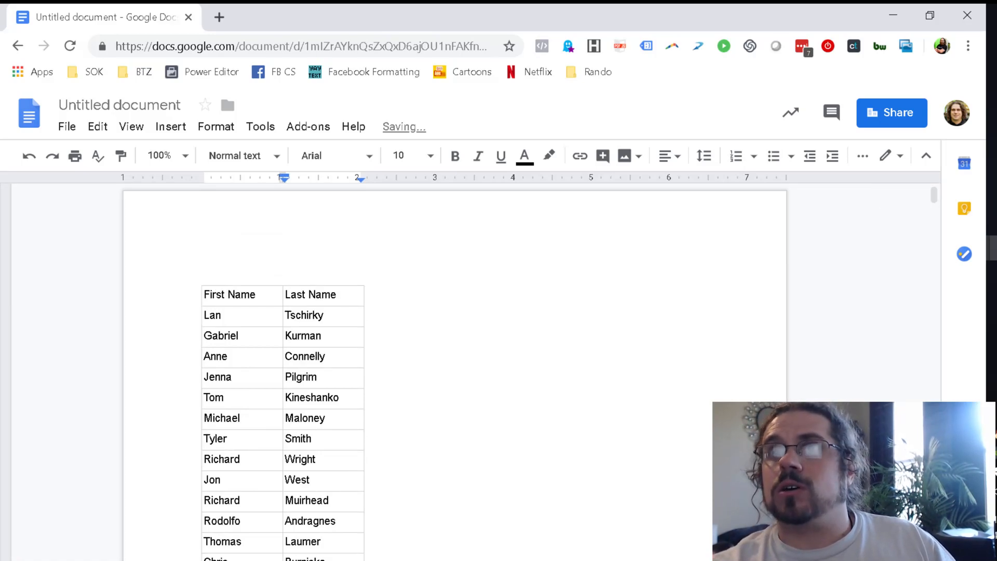
{"action": "left_click", "coordinate": [217, 294]}
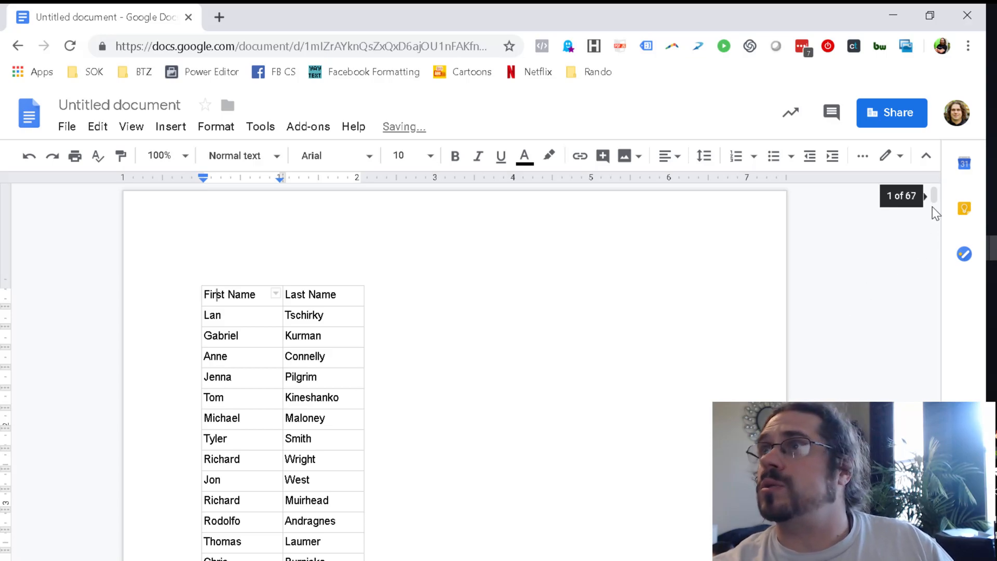
{"action": "left_click_drag", "start_coordinate": [935, 195], "coordinate": [934, 340]}
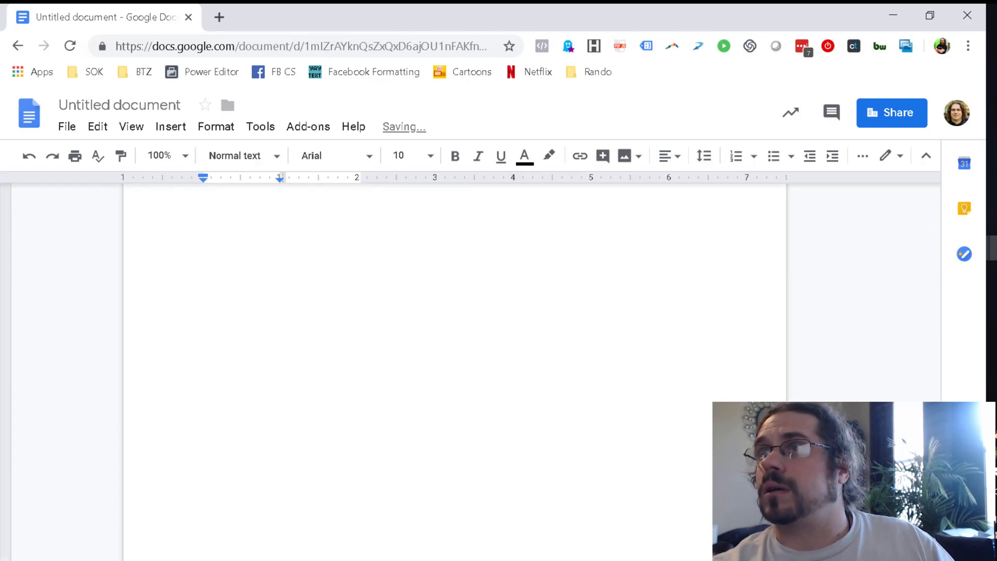
{"action": "scroll", "coordinate": [451, 459], "scroll_direction": "up", "scroll_amount": 5}
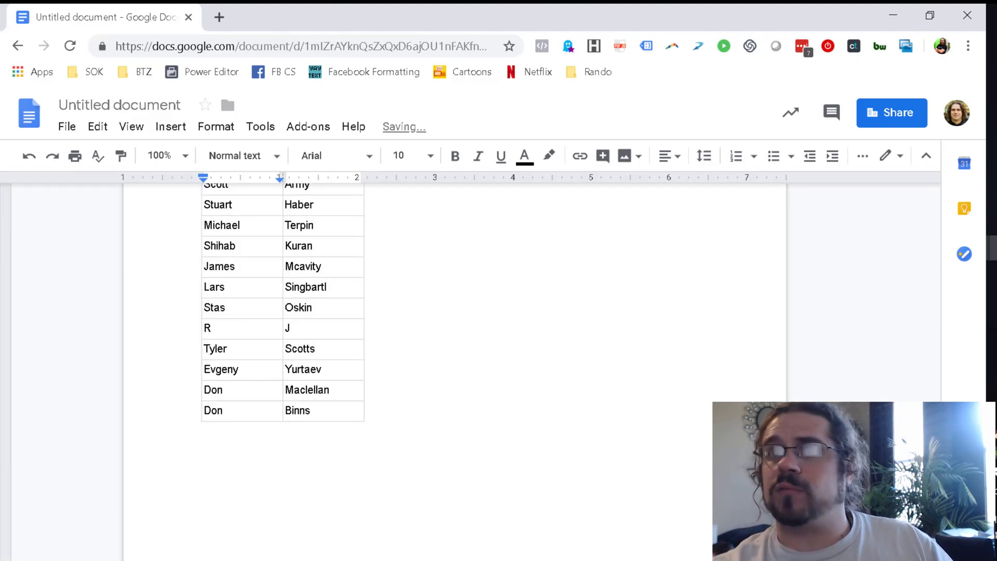
- Copy the document's whole title-cased table and paste it over columns A and B of the contact list in Google Sheets
{"action": "key", "text": "ctrl+a"}
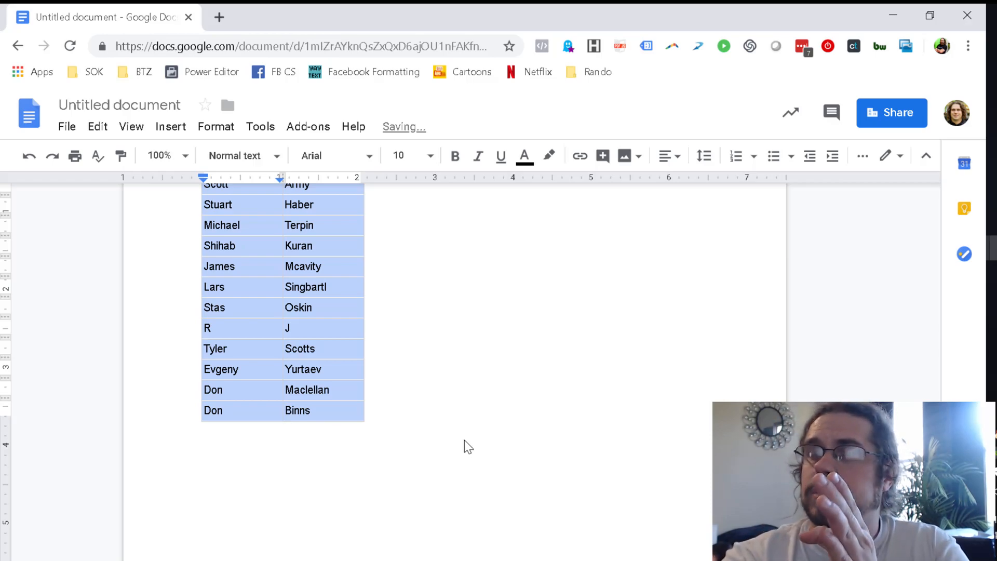
{"action": "key", "text": "alt+Tab"}
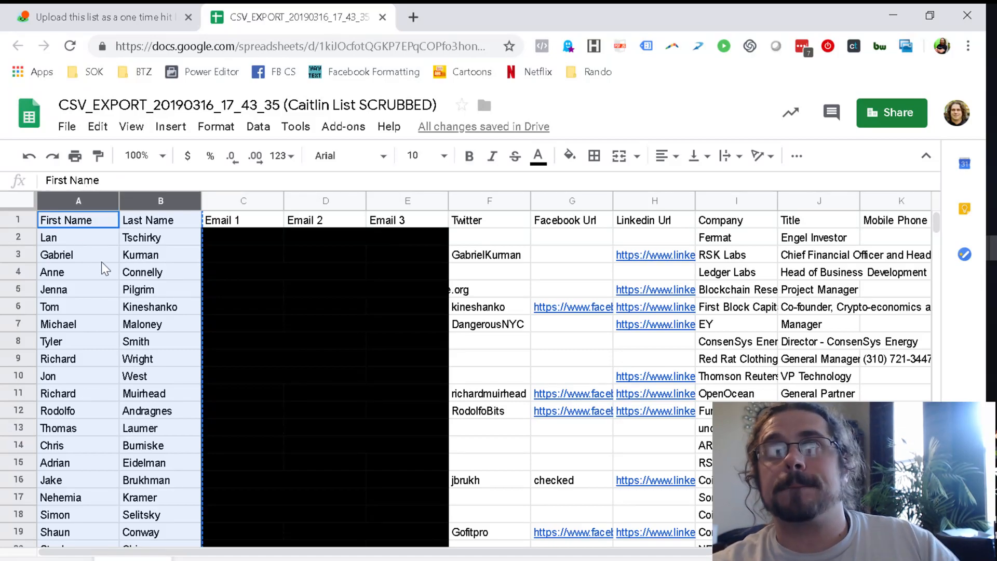
{"action": "key", "text": "ctrl+v"}
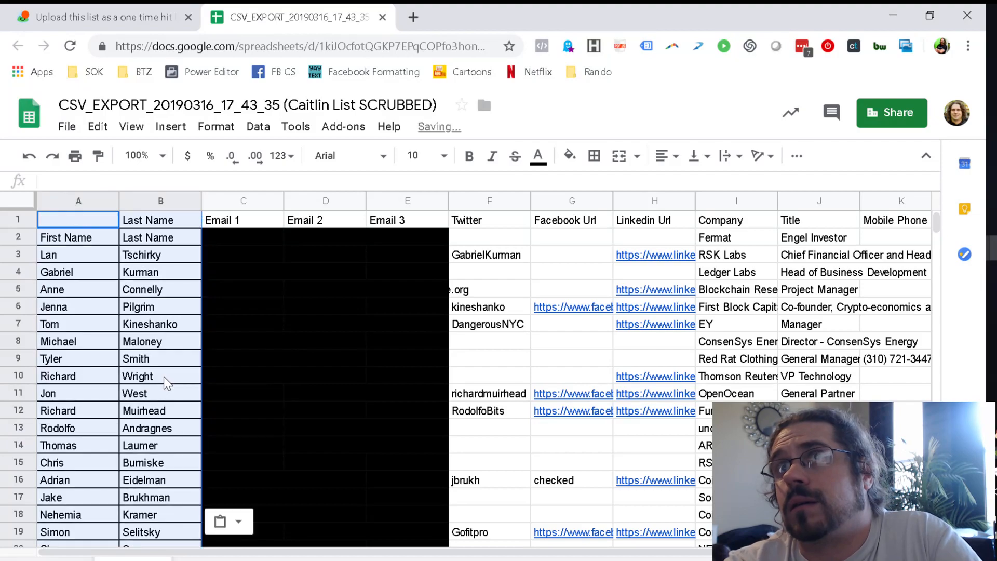
- Check the pasted names in columns A and B, covering the header rows and the contact formerly in all capitals
{"action": "left_click", "coordinate": [74, 250]}
{"action": "key", "text": "Right"}
{"action": "left_click", "coordinate": [88, 258]}
{"action": "left_click", "coordinate": [131, 258]}
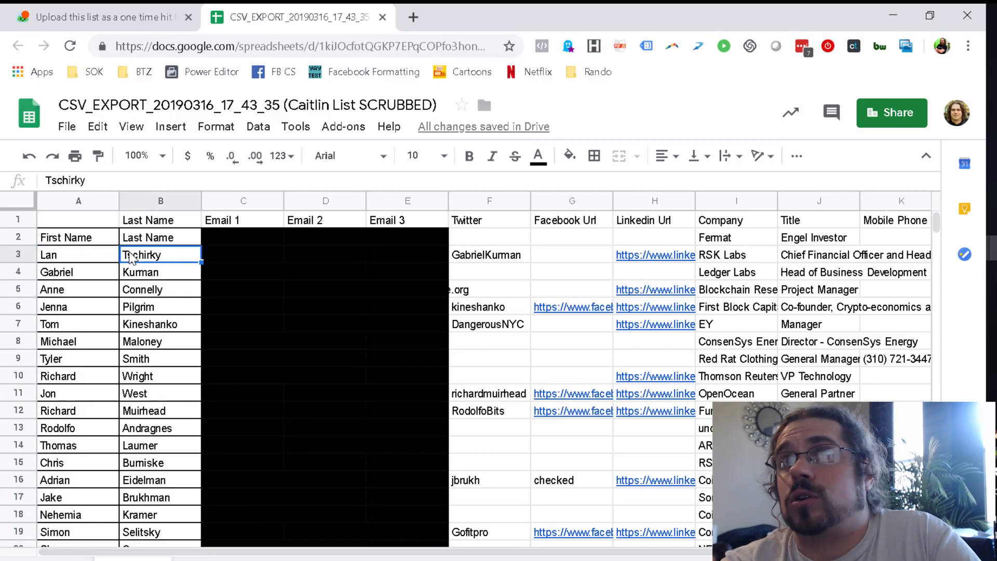
{"action": "left_click", "coordinate": [83, 220]}
{"action": "left_click", "coordinate": [161, 223]}
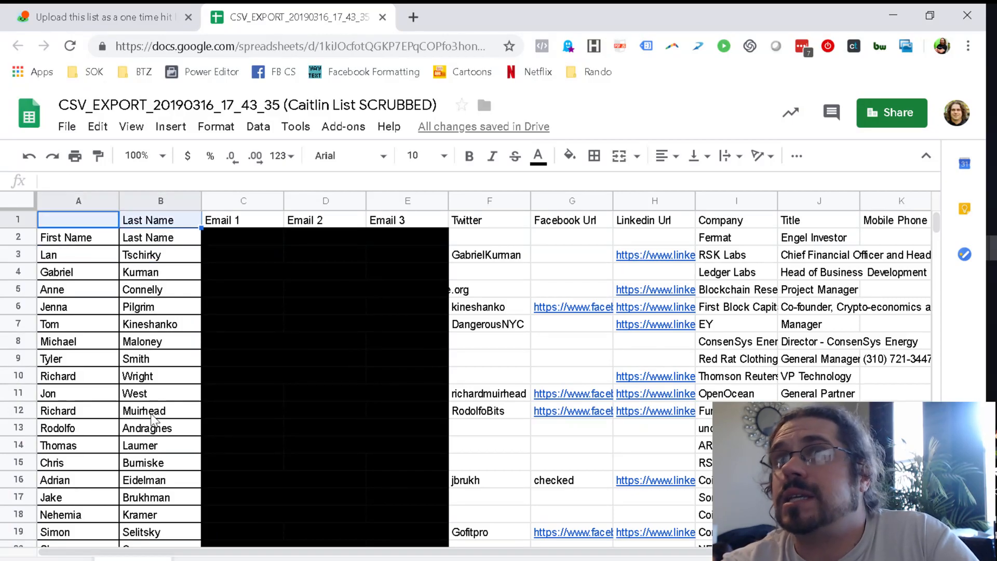
{"action": "scroll", "coordinate": [153, 419], "scroll_direction": "down", "scroll_amount": 7}
{"action": "scroll", "coordinate": [153, 419], "scroll_direction": "down", "scroll_amount": 12}
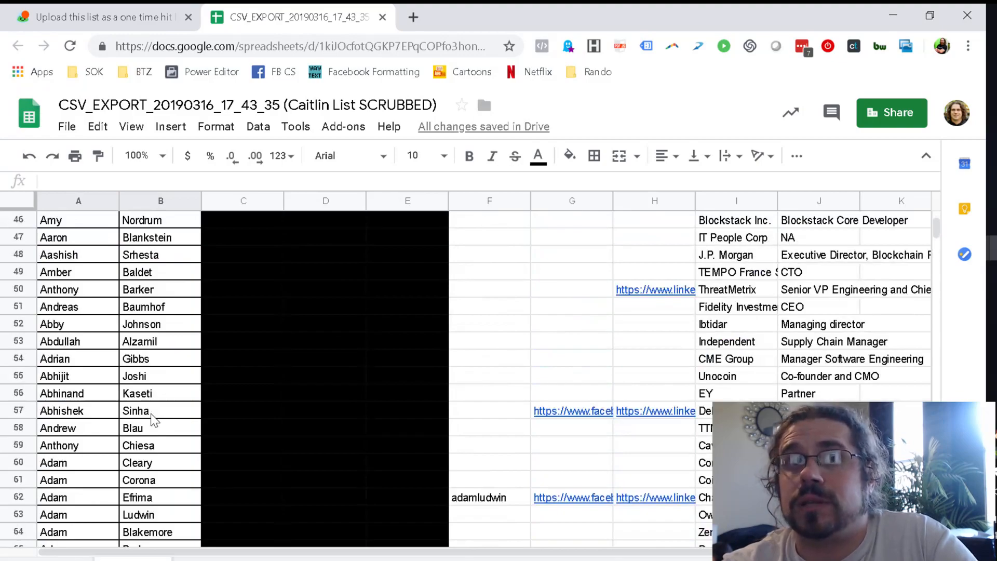
{"action": "scroll", "coordinate": [153, 419], "scroll_direction": "down", "scroll_amount": 1}
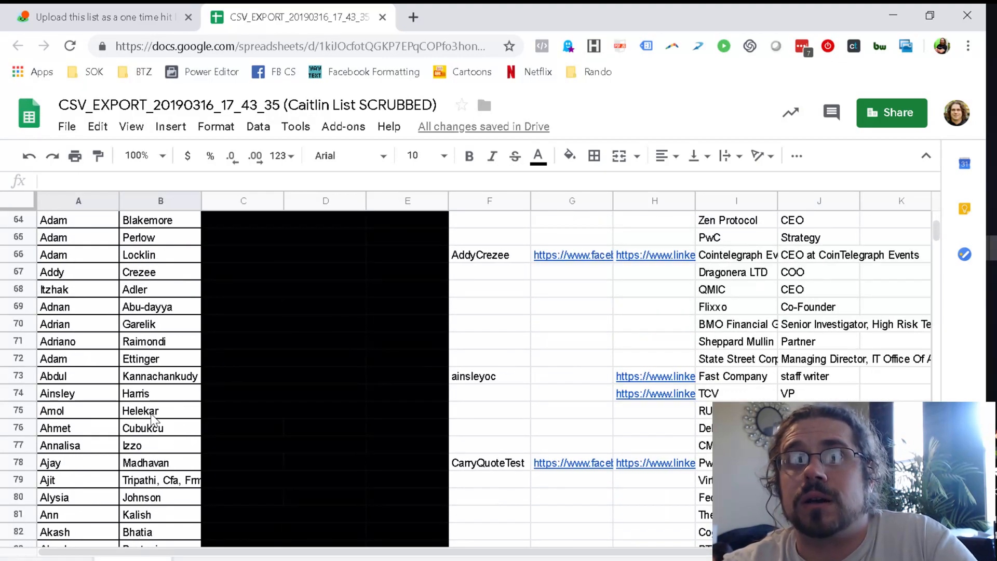
{"action": "left_click", "coordinate": [63, 429]}
{"action": "left_click", "coordinate": [188, 427]}
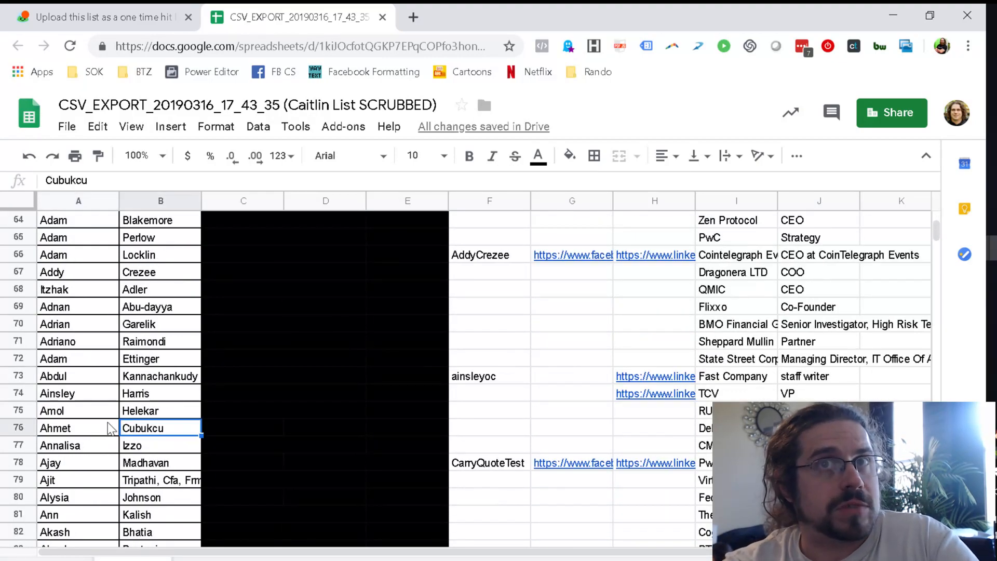
{"action": "scroll", "coordinate": [152, 460], "scroll_direction": "up", "scroll_amount": 20}
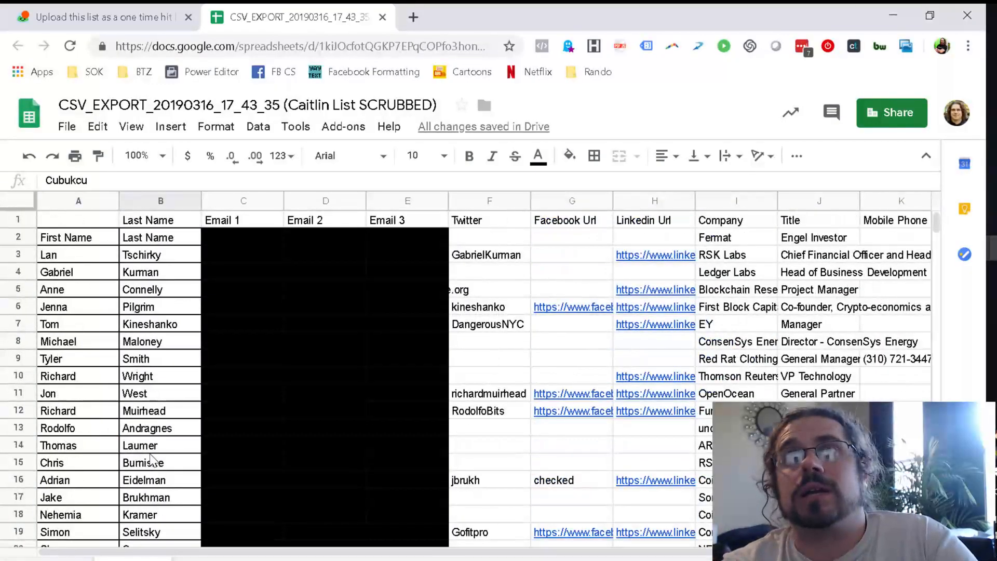
{"action": "left_click", "coordinate": [72, 221]}
{"action": "left_click_drag", "start_coordinate": [73, 220], "coordinate": [155, 224]}
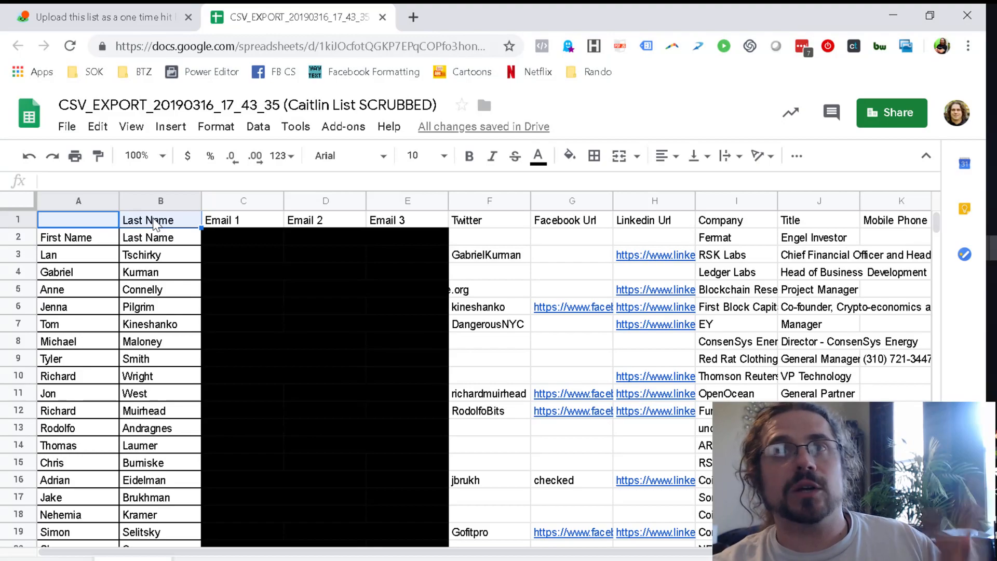
{"action": "right_click", "coordinate": [153, 221]}
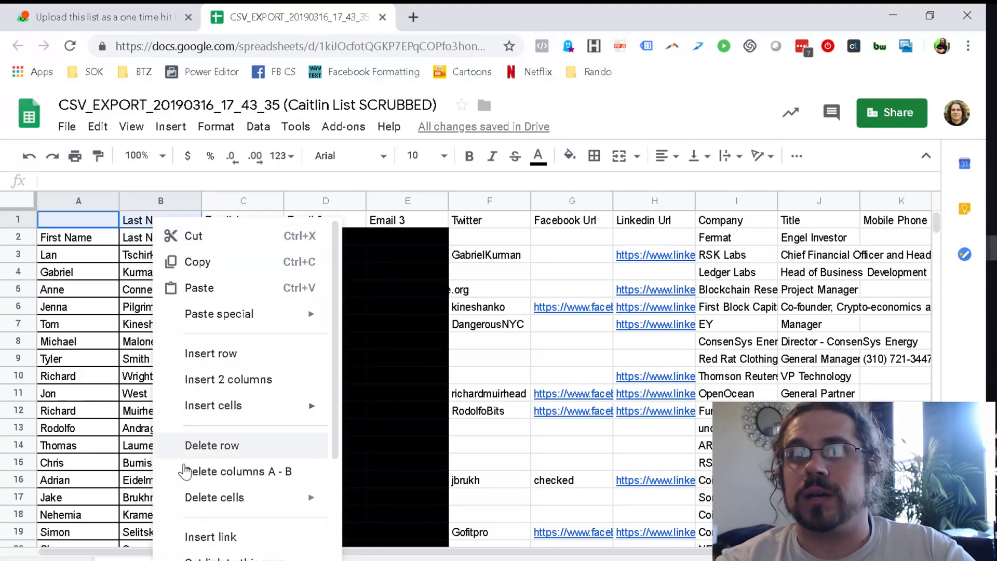
{"action": "left_click", "coordinate": [197, 487]}
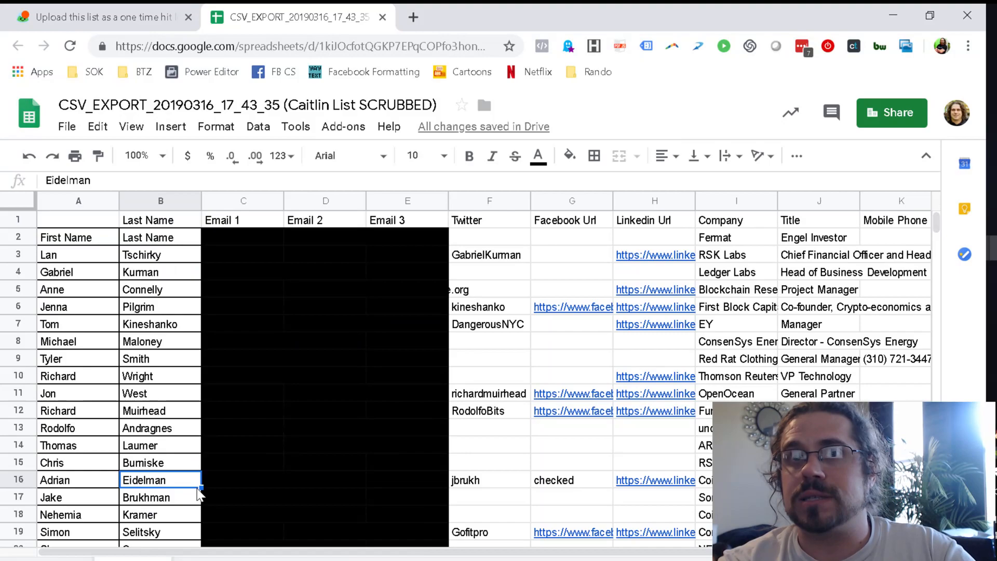
- Delete cells A1:B1, the extra header cells above the pasted names, shifting the cells below up
{"action": "left_click", "coordinate": [82, 223]}
{"action": "left_click", "coordinate": [153, 224], "text": "shift"}
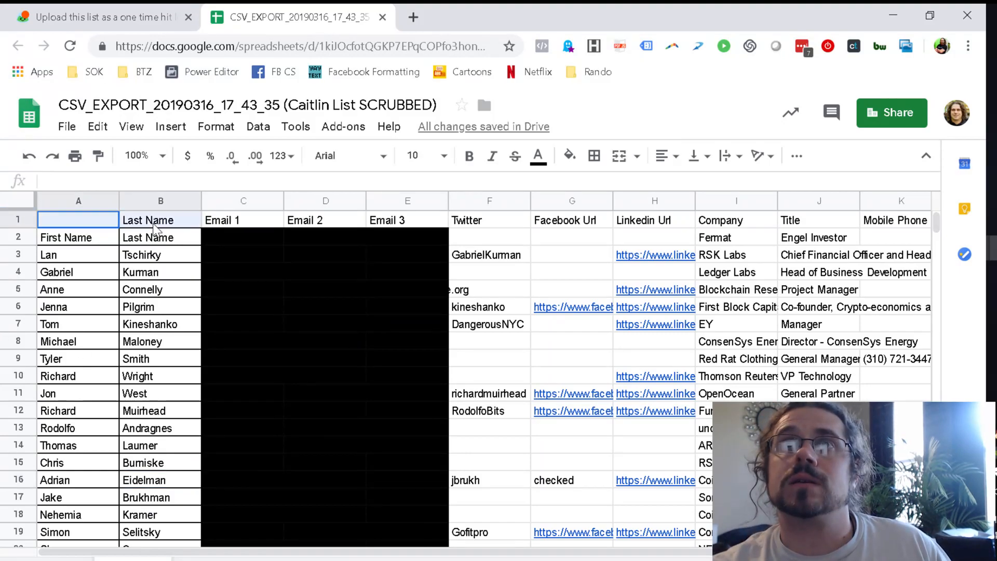
{"action": "right_click", "coordinate": [152, 224]}
{"action": "mouse_move", "coordinate": [278, 514]}
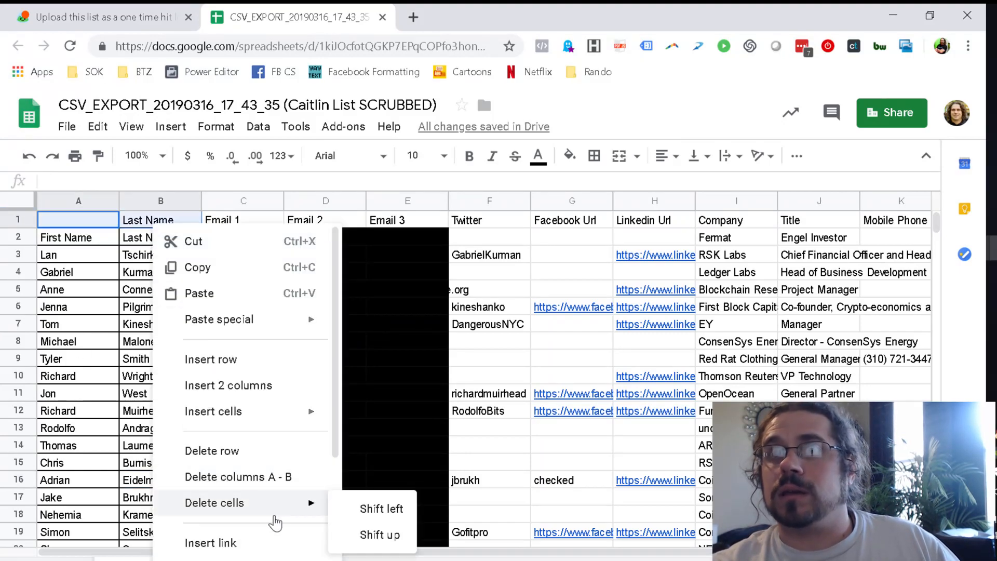
{"action": "left_click", "coordinate": [366, 534]}
{"action": "left_click", "coordinate": [90, 279]}
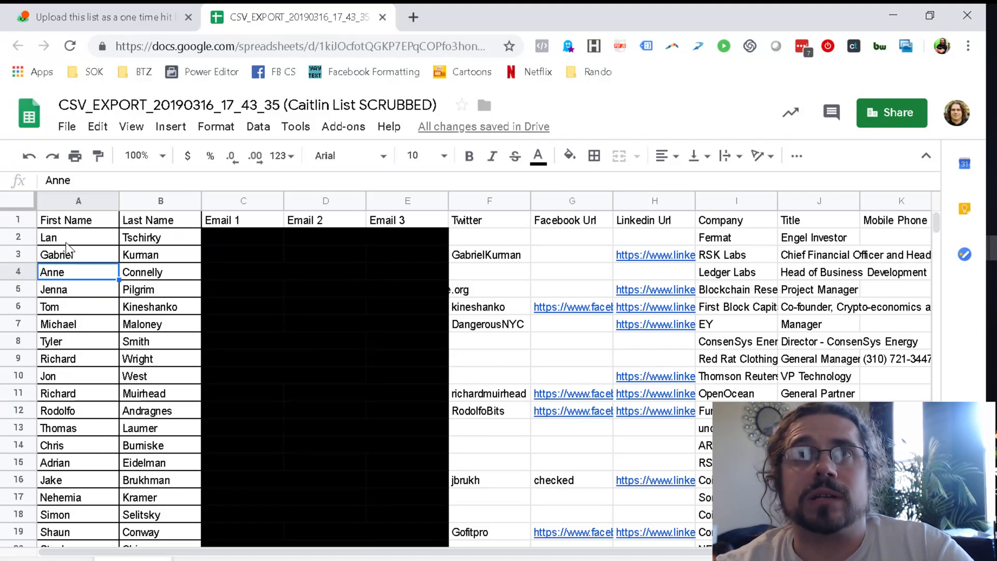
{"action": "left_click", "coordinate": [80, 200]}
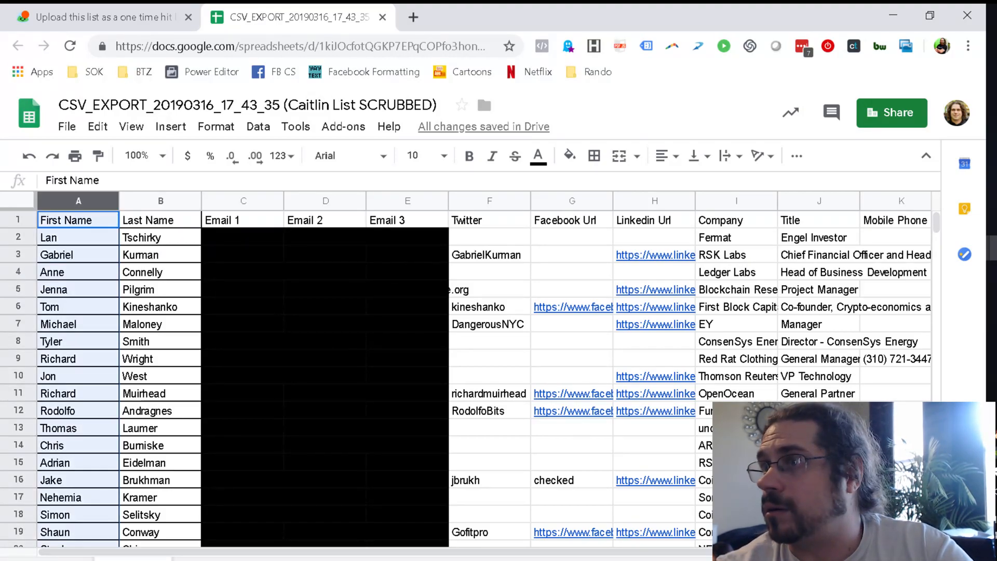
{"action": "left_click", "coordinate": [98, 294]}
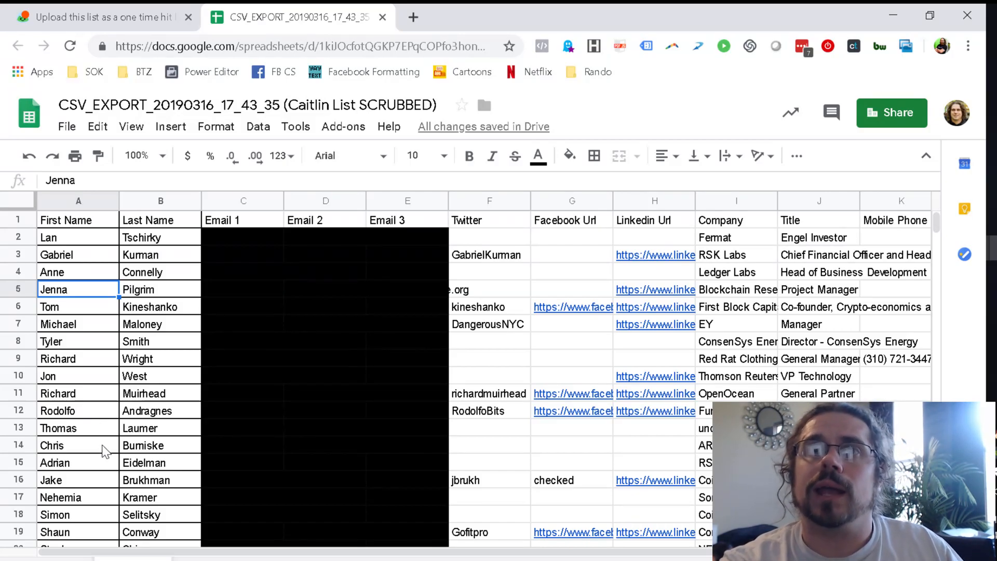
- Switch to the Google Docs window with the untitled document that holds the title-cased names
{"action": "key", "text": "alt+Tab"}
{"action": "key", "text": "alt+Tab"}
{"action": "key", "text": "alt+Tab"}
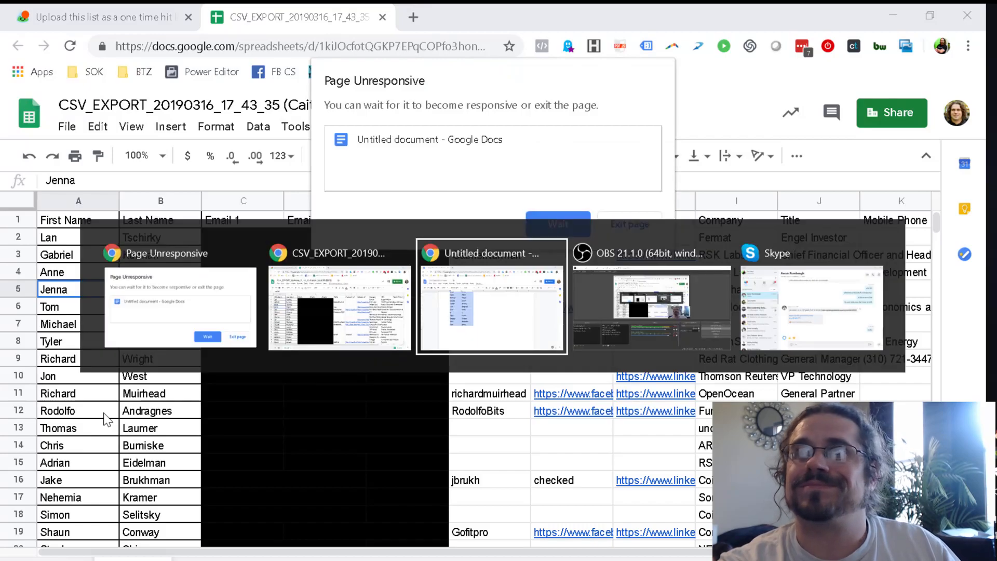